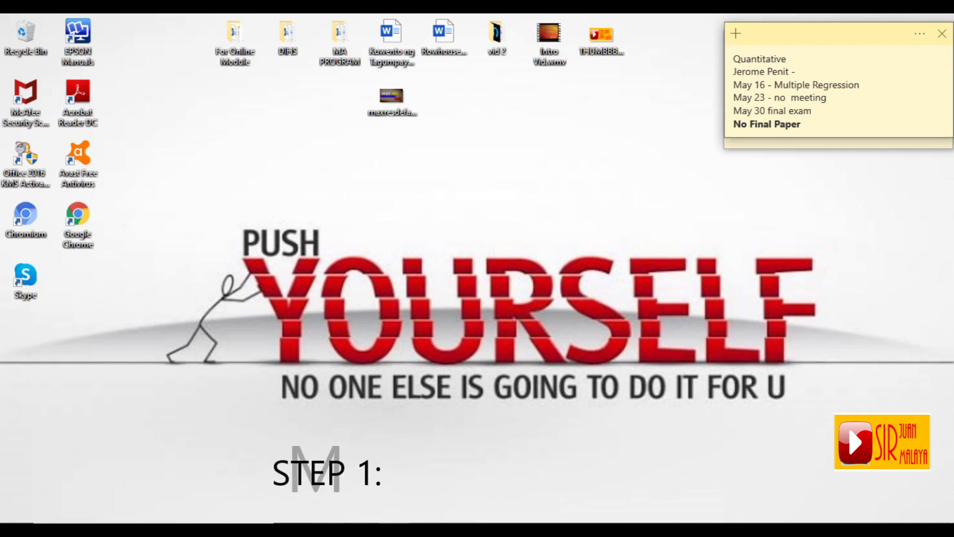
- Create a blank workbook in Excel, select cell C4 and bring up the Page Layout ribbon
left_click(328, 512)
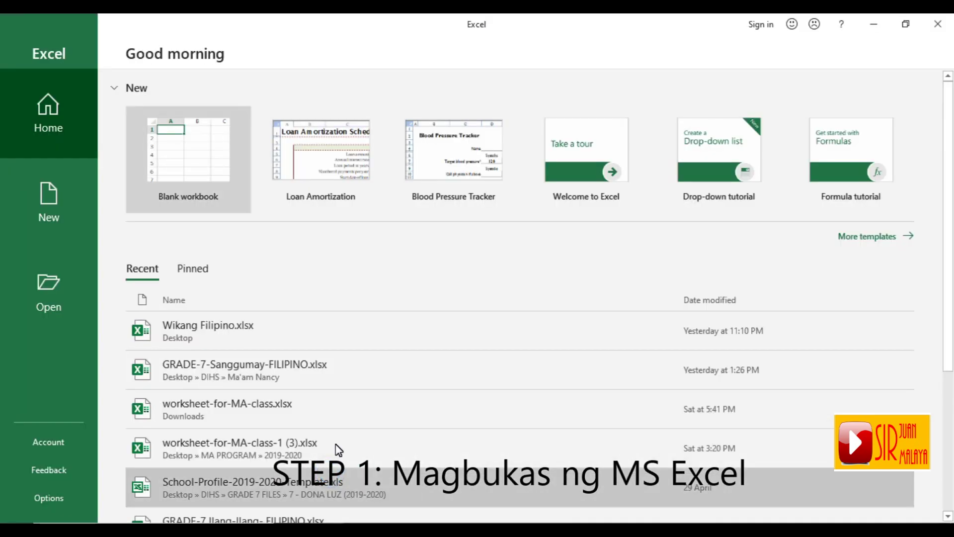
left_click(201, 152)
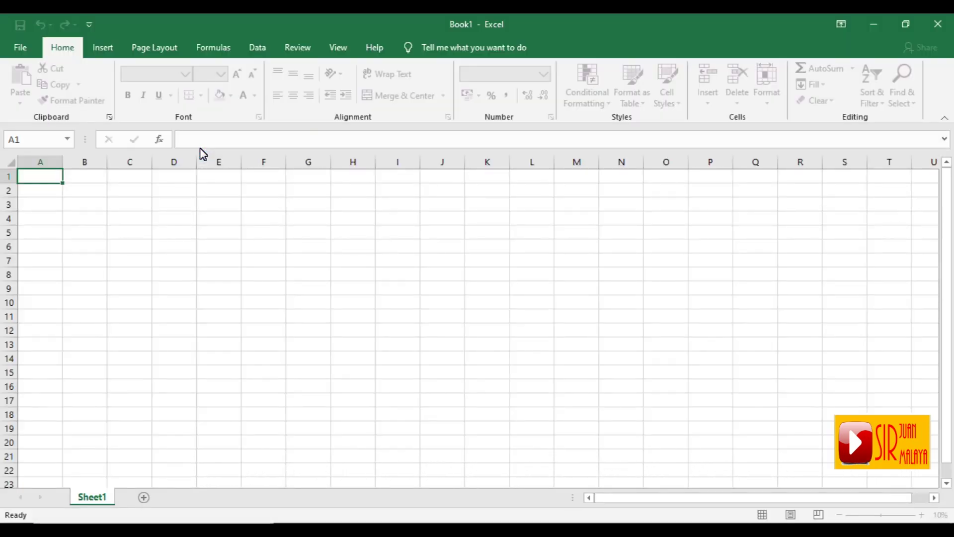
left_click(129, 225)
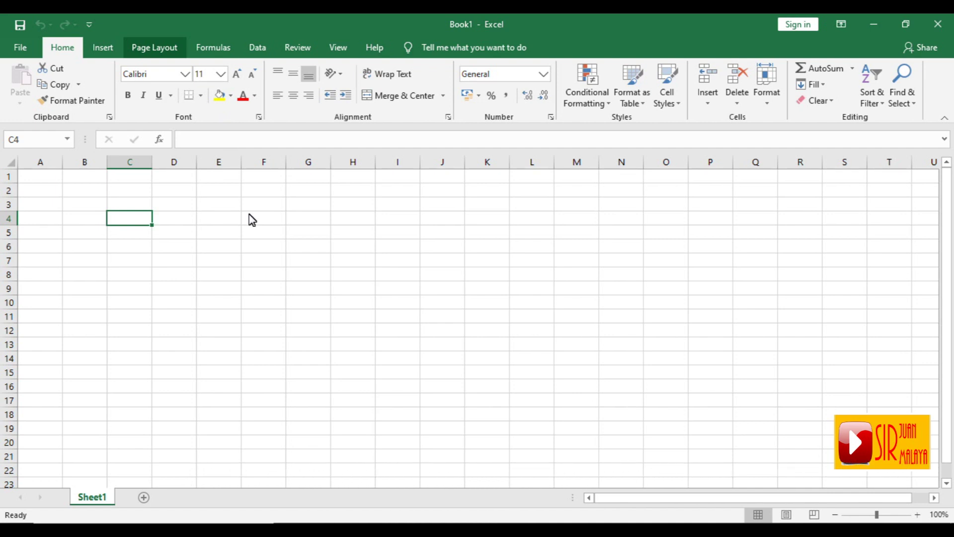
key("alt+p")
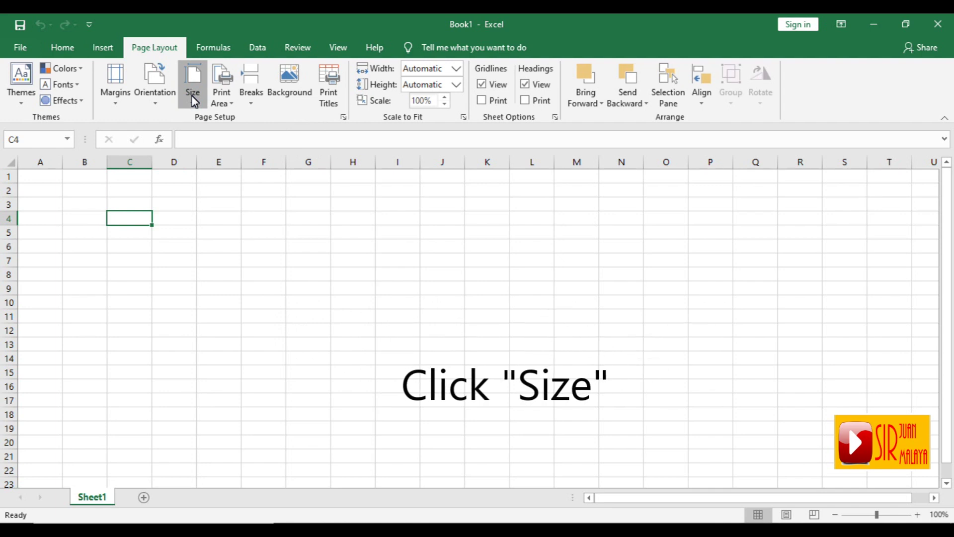
- Pick a paper size from further down the Size list for the worksheet's printed pages
left_click(194, 99)
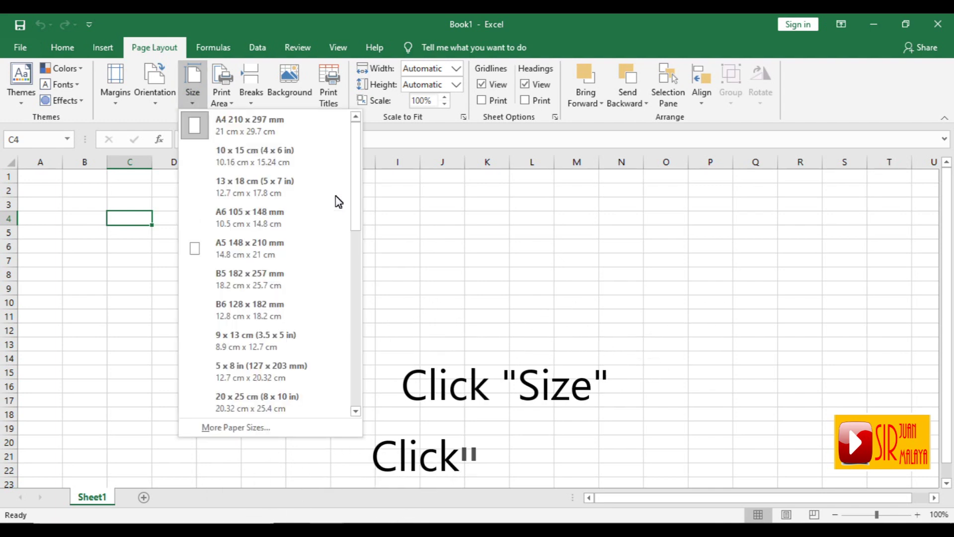
left_click_drag(356, 155, 359, 253)
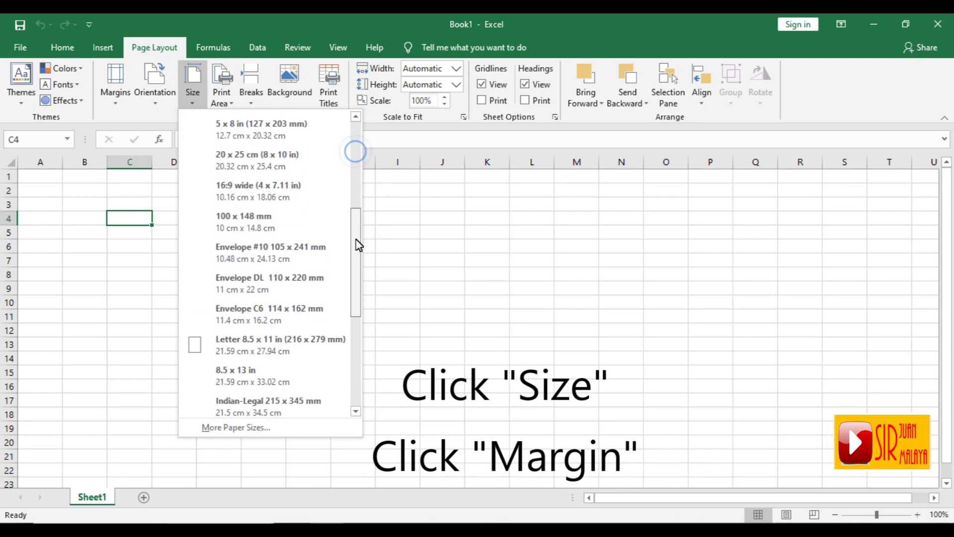
scroll(358, 251, "down", 1)
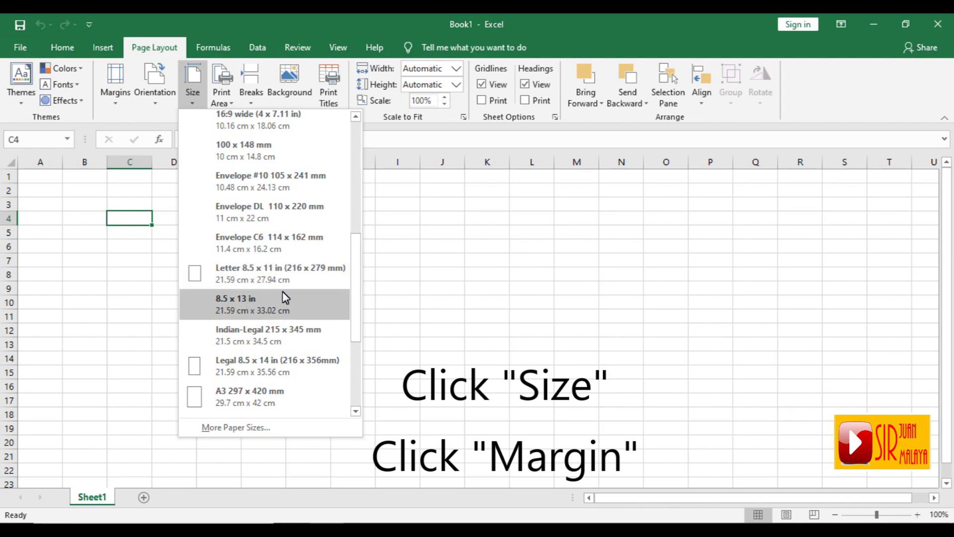
left_click(250, 286)
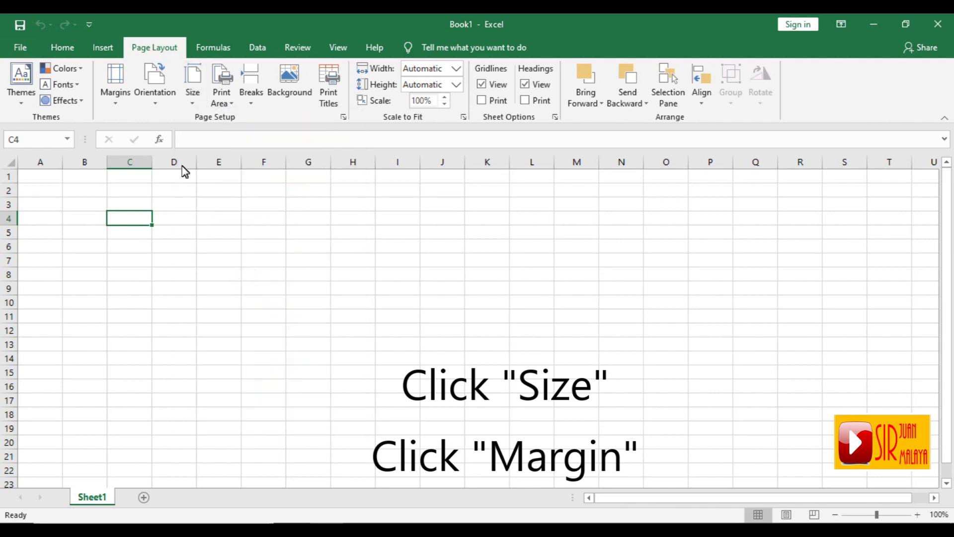
- Apply the Narrow margins preset so the page boundary falls after column K
left_click(116, 98)
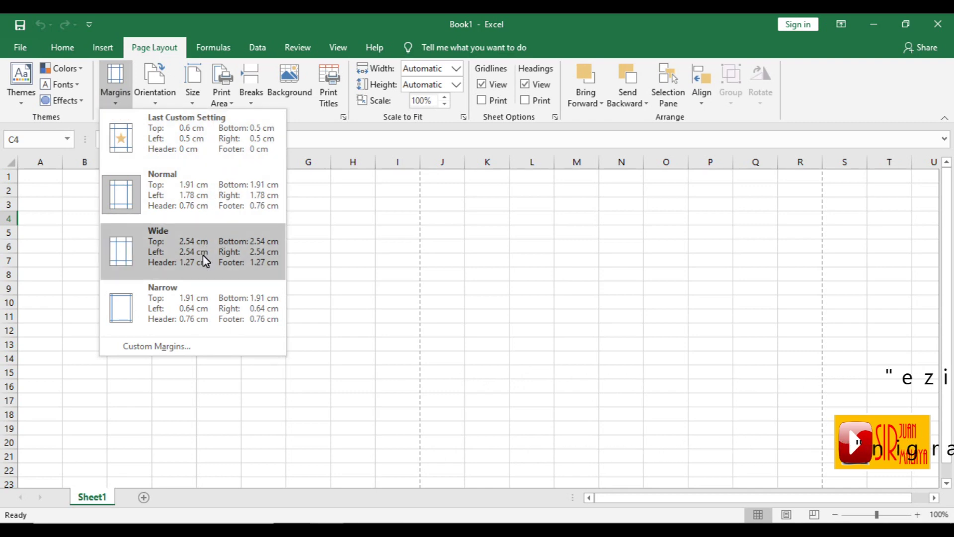
left_click(200, 287)
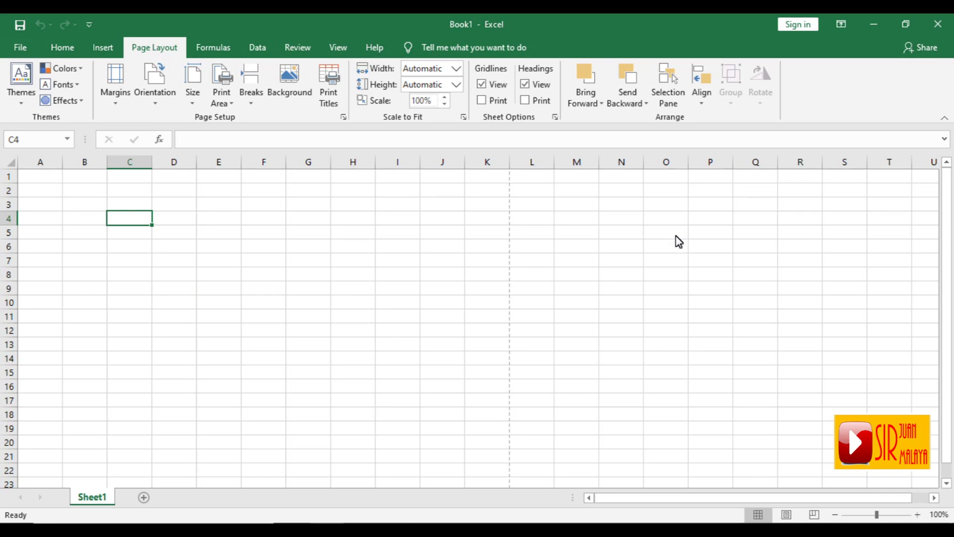
left_click(949, 226)
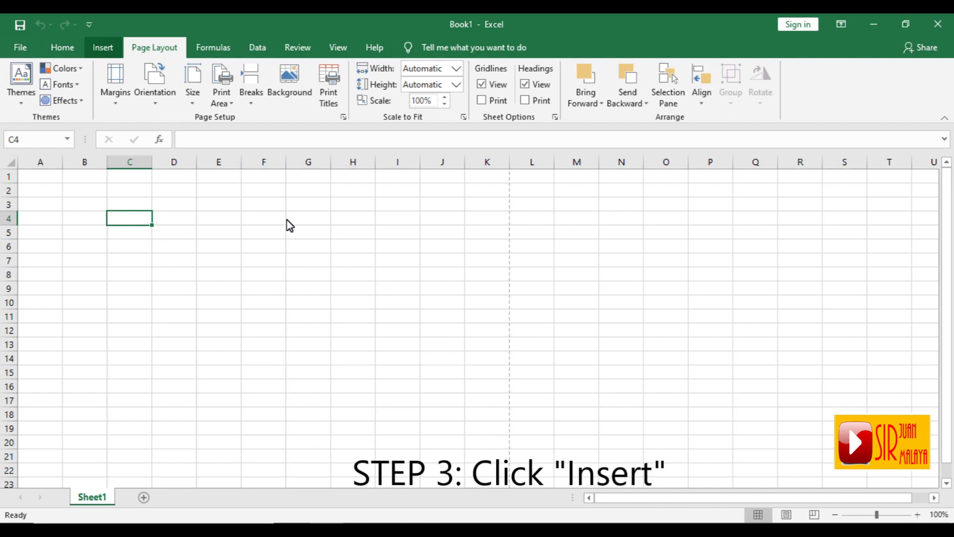
- Insert maxresdefault.jpg from the Desktop onto the sheet and dismiss the pop-up notifications
left_click(102, 47)
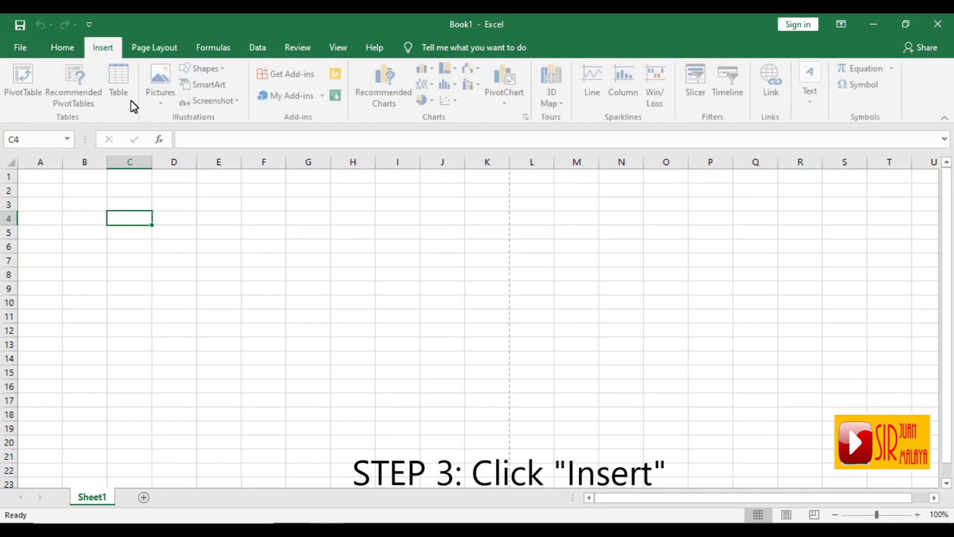
left_click(164, 84)
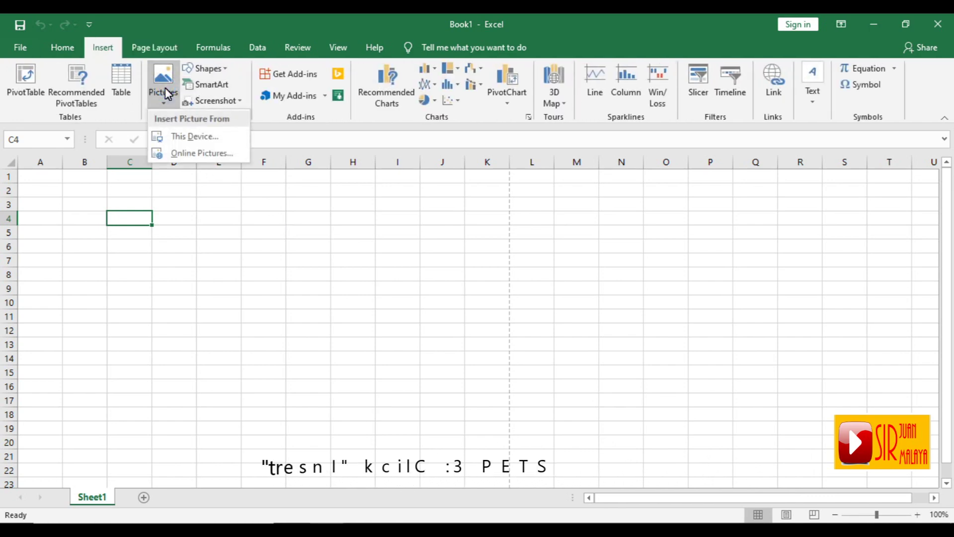
left_click(188, 136)
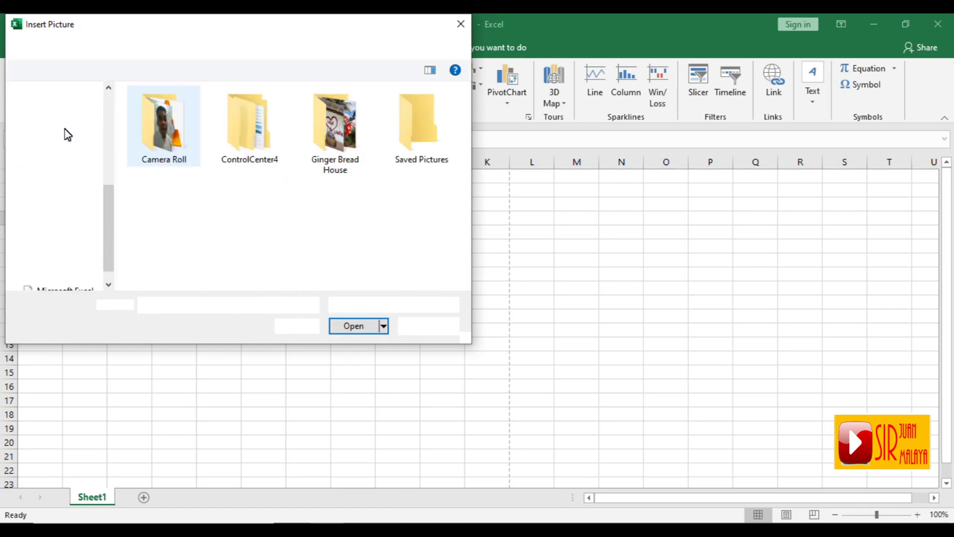
left_click(60, 148)
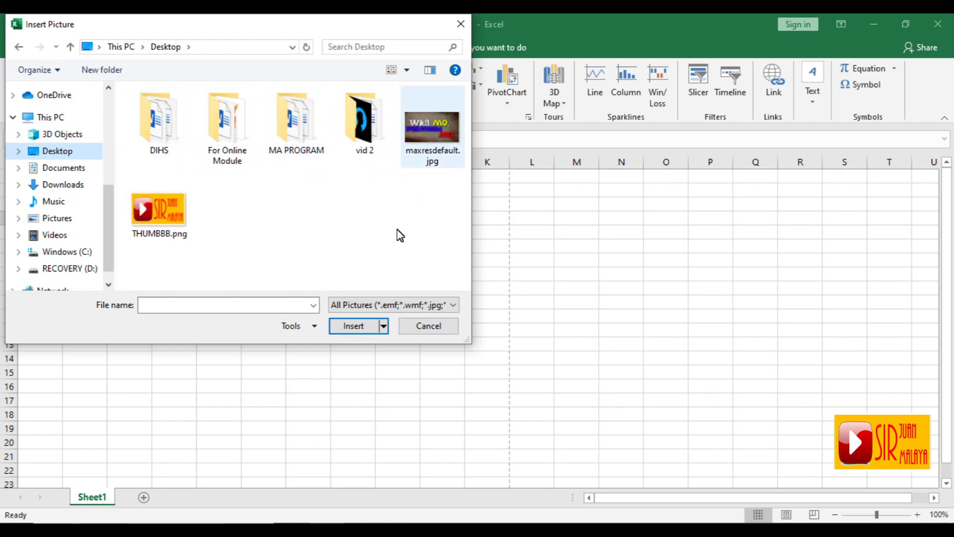
left_click(430, 125)
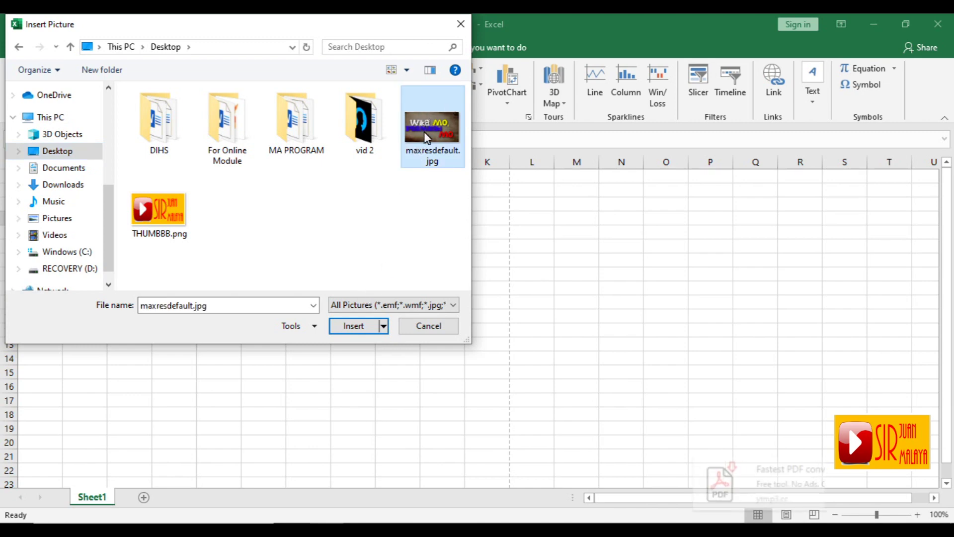
left_click(357, 328)
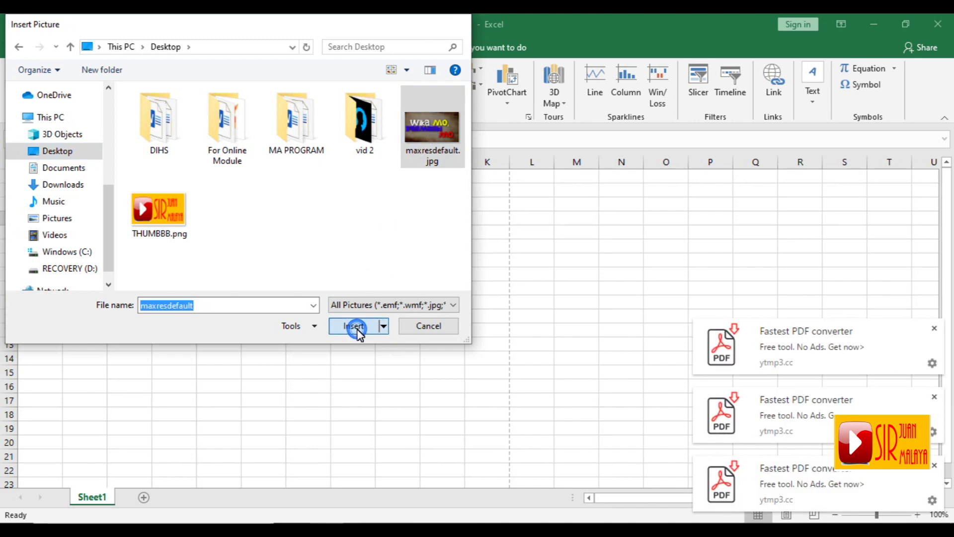
left_click(934, 466)
left_click(934, 466)
- Dismiss the last notification and zoom the sheet out to 40% to see the whole picture
left_click(935, 466)
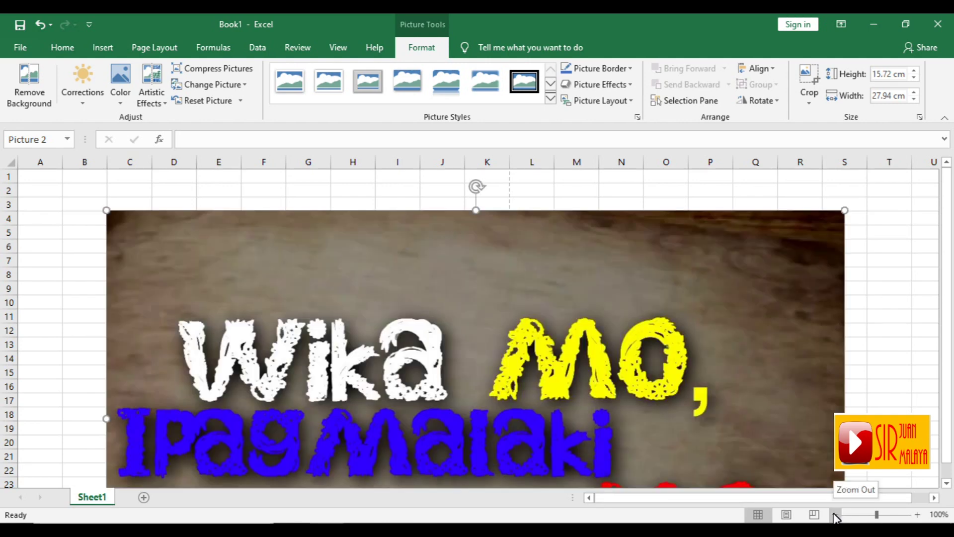
left_click(834, 514)
left_click(835, 515)
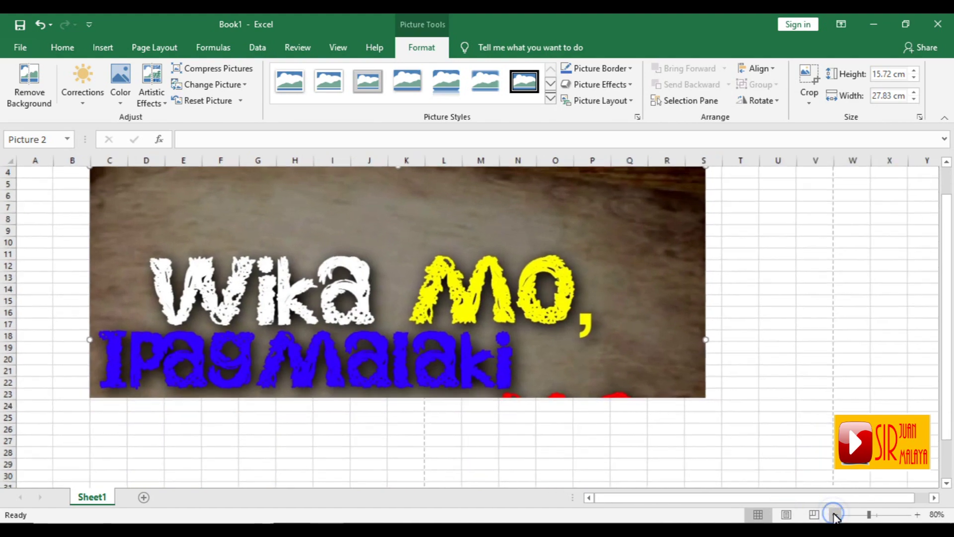
left_click(835, 515)
left_click(834, 514)
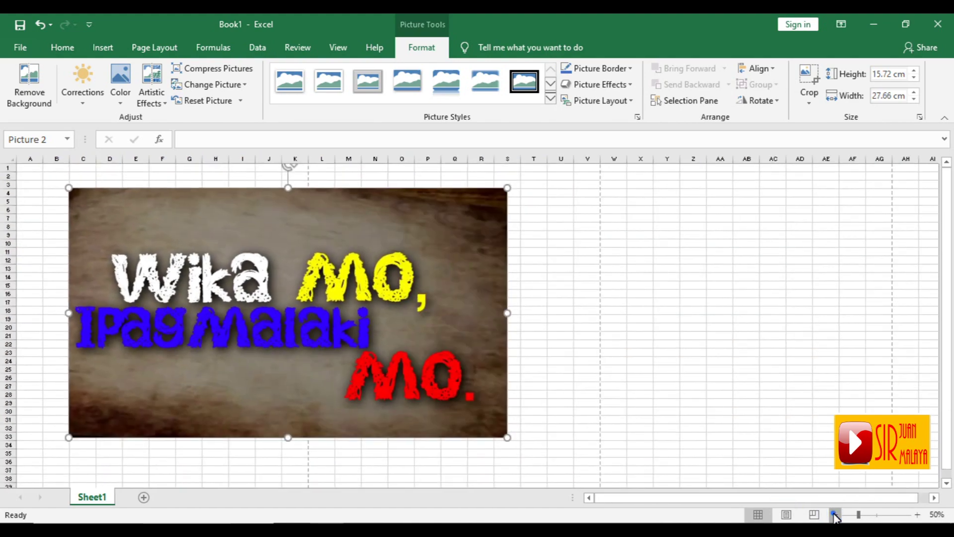
left_click(834, 514)
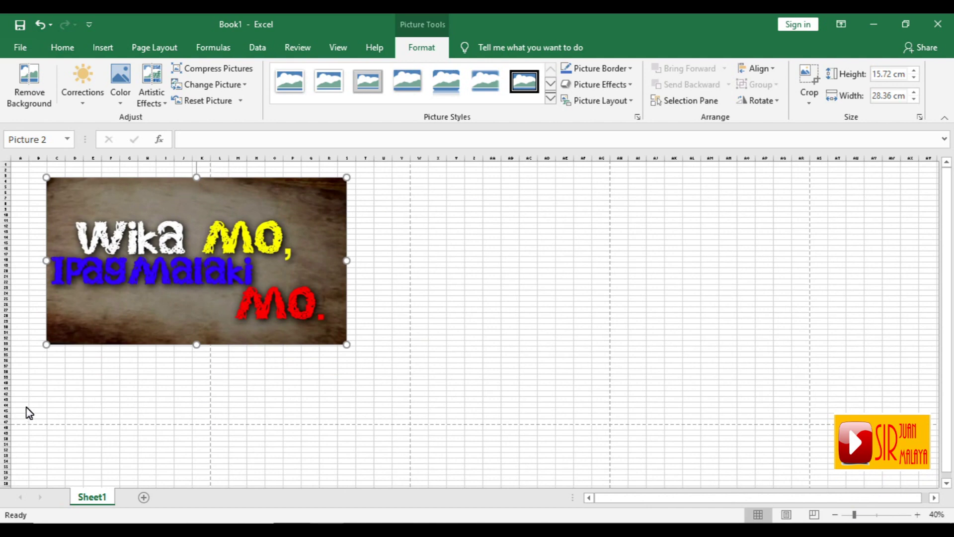
- Move the picture to cell A1 and stretch its side and bottom to 49.08 × 56.09 cm at 20% zoom
left_click(269, 222)
left_click_drag(306, 228, 237, 210)
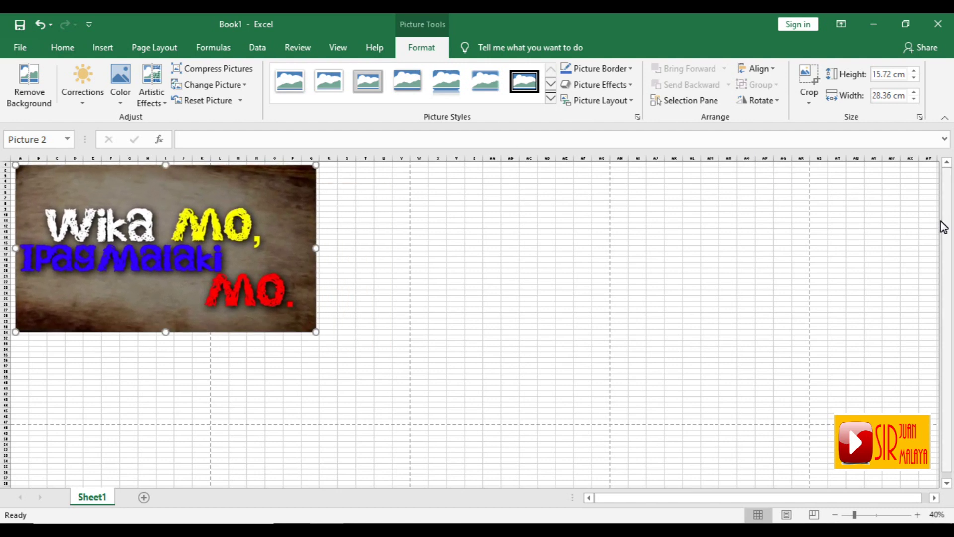
left_click_drag(315, 248, 611, 252)
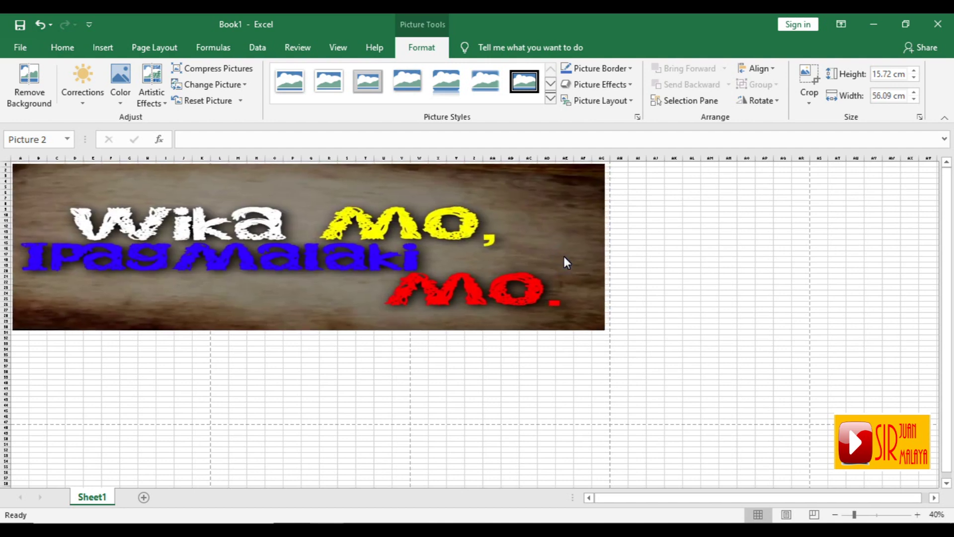
left_click_drag(309, 330, 329, 417)
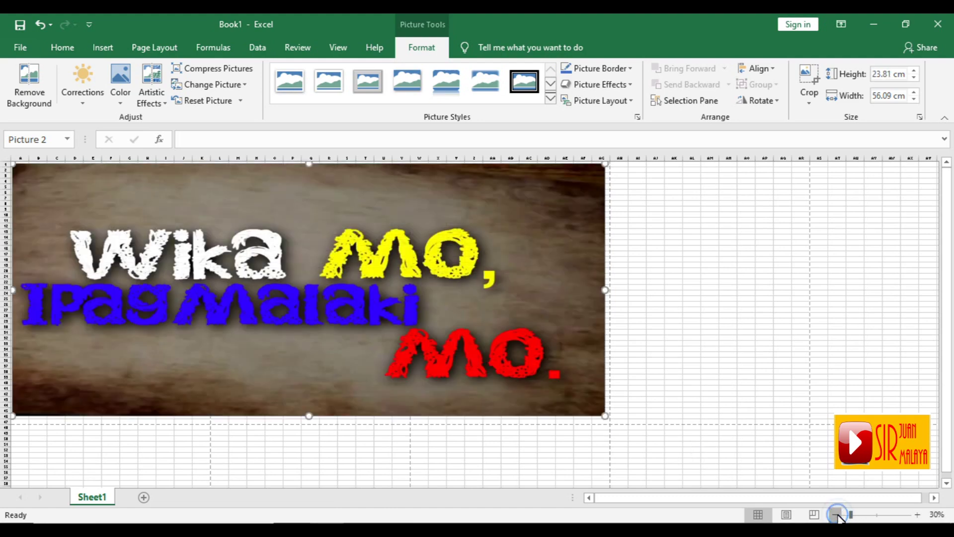
left_click_drag(851, 515, 844, 515)
left_click_drag(158, 287, 162, 429)
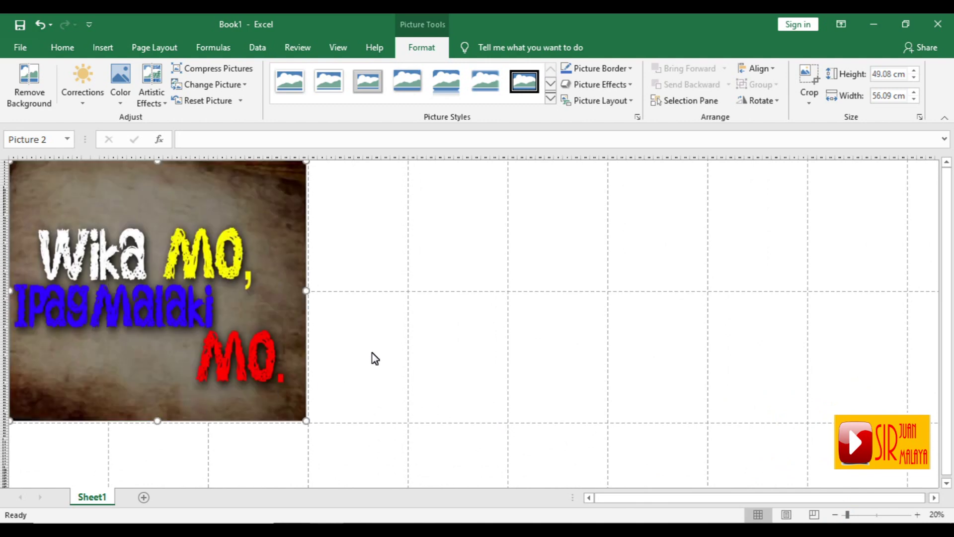
left_click(371, 355)
double_click(264, 328)
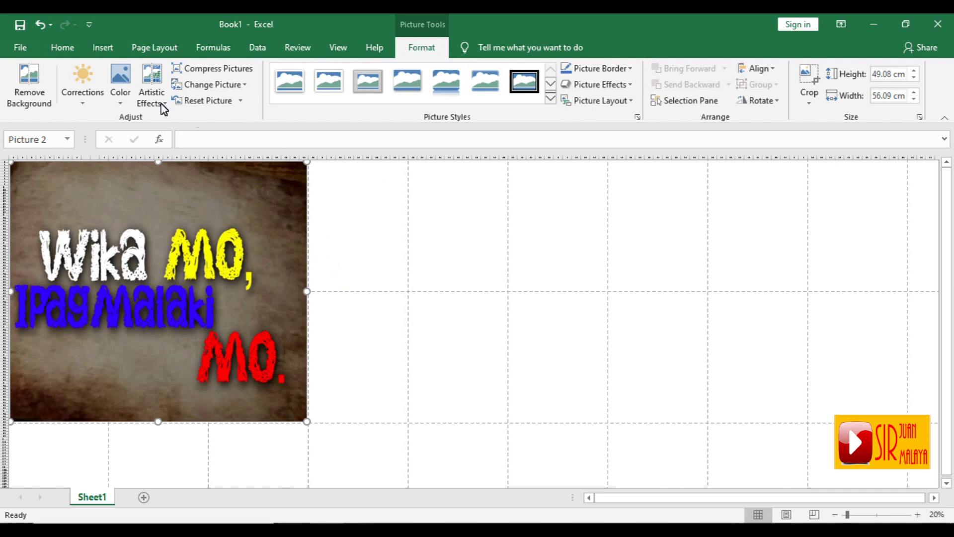
- Open File > Print to preview the picture split over 6 Letter-size portrait pages
left_click(25, 50)
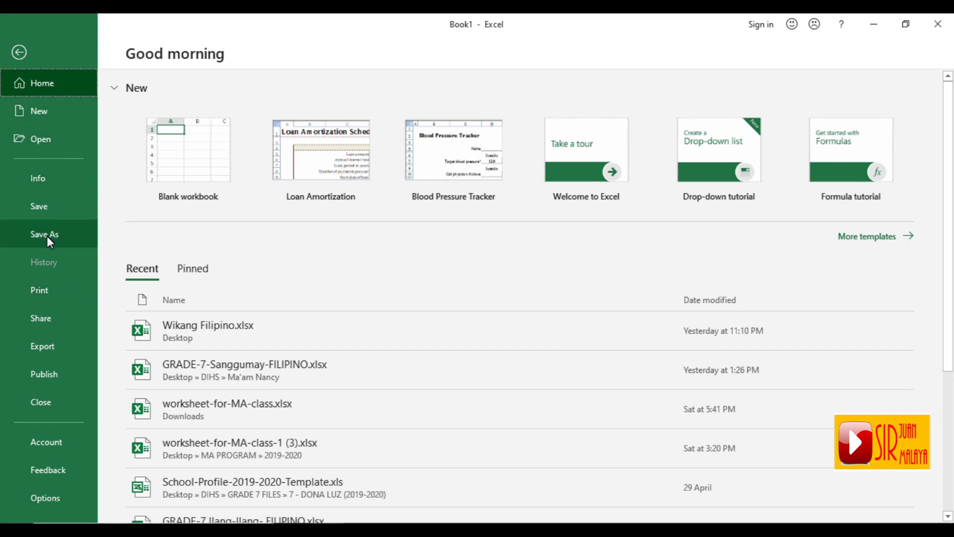
left_click(18, 52)
left_click(24, 50)
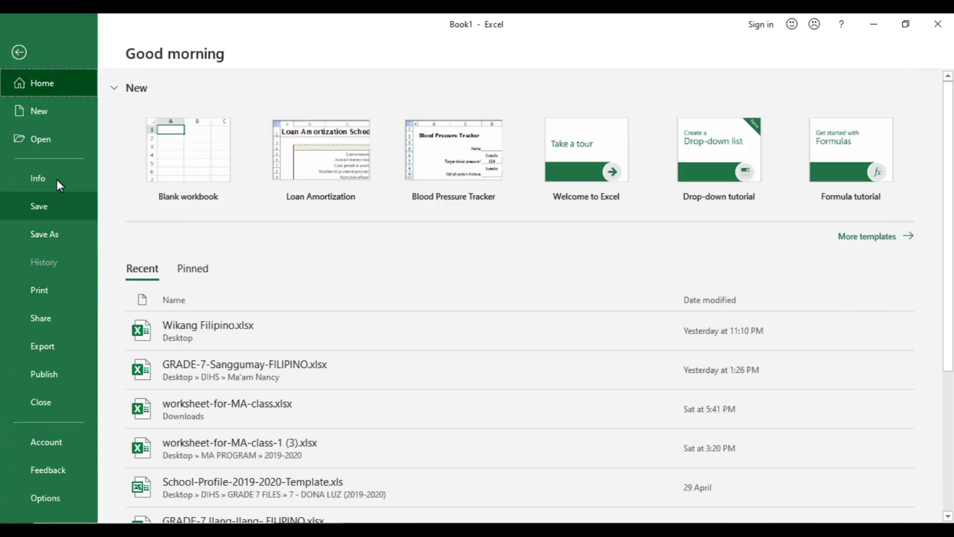
left_click(41, 290)
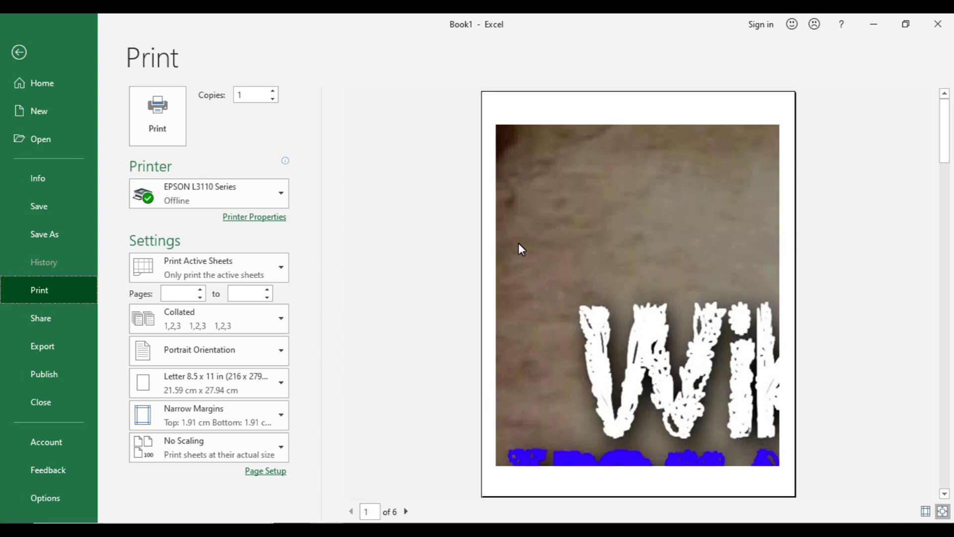
- Page through preview pages 2 to 6 of 6, then press Esc to return to Sheet1
left_click(407, 512)
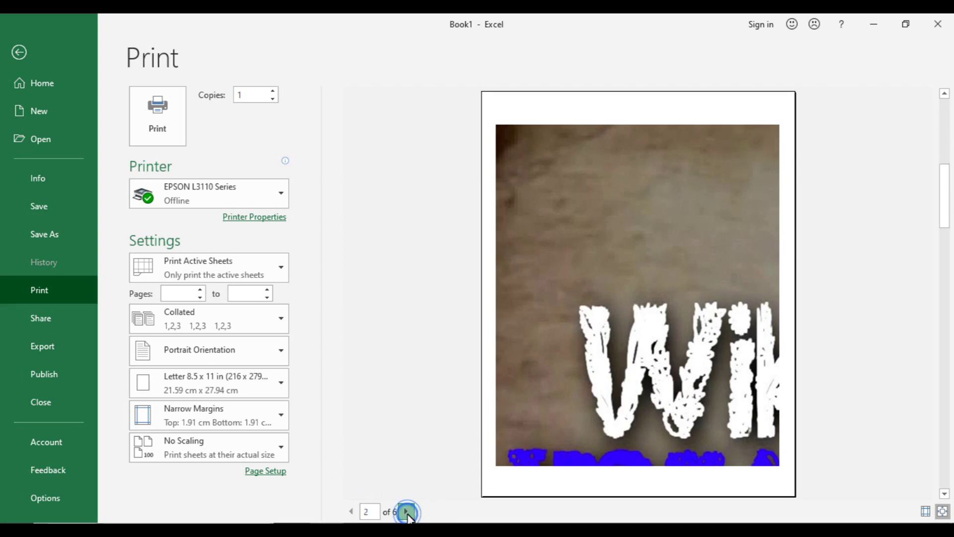
left_click(407, 512)
left_click(407, 512)
left_click(406, 512)
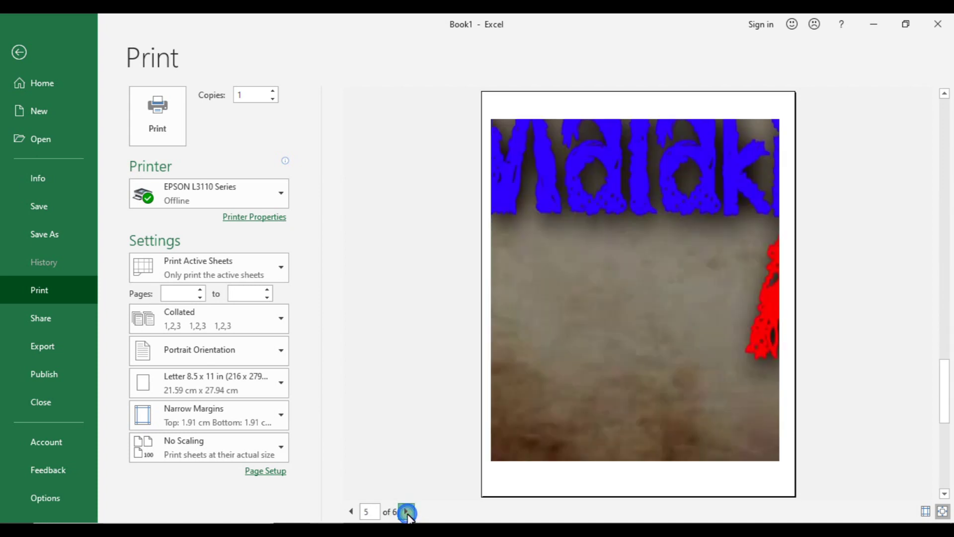
left_click(407, 512)
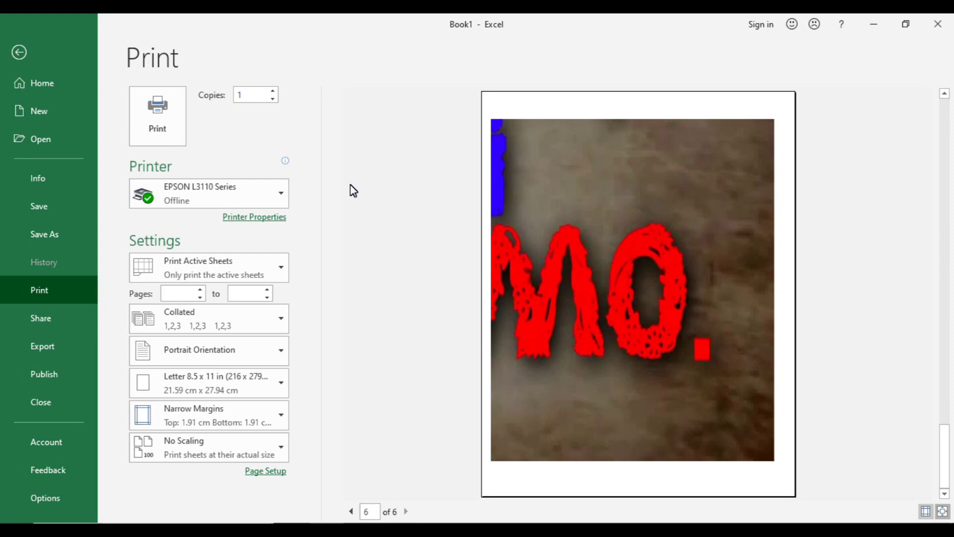
key("Escape")
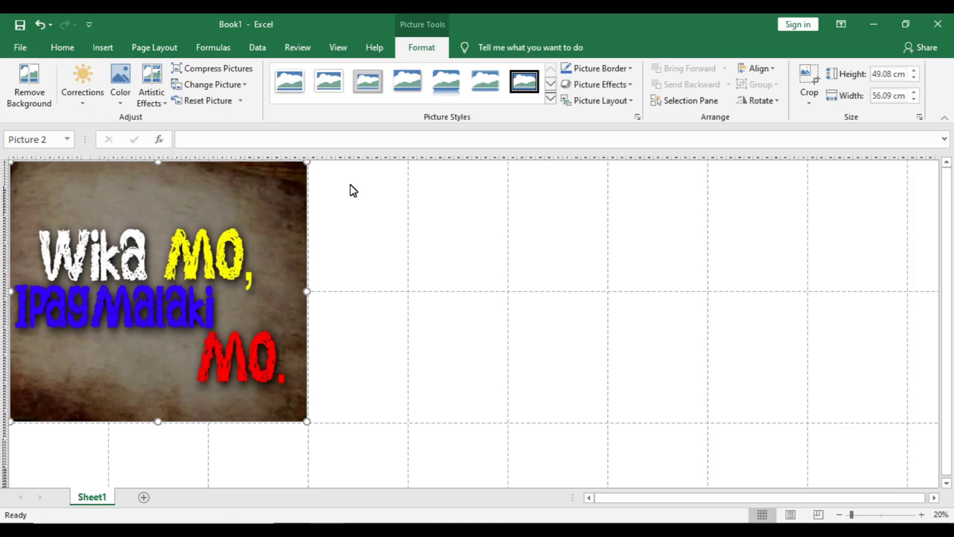